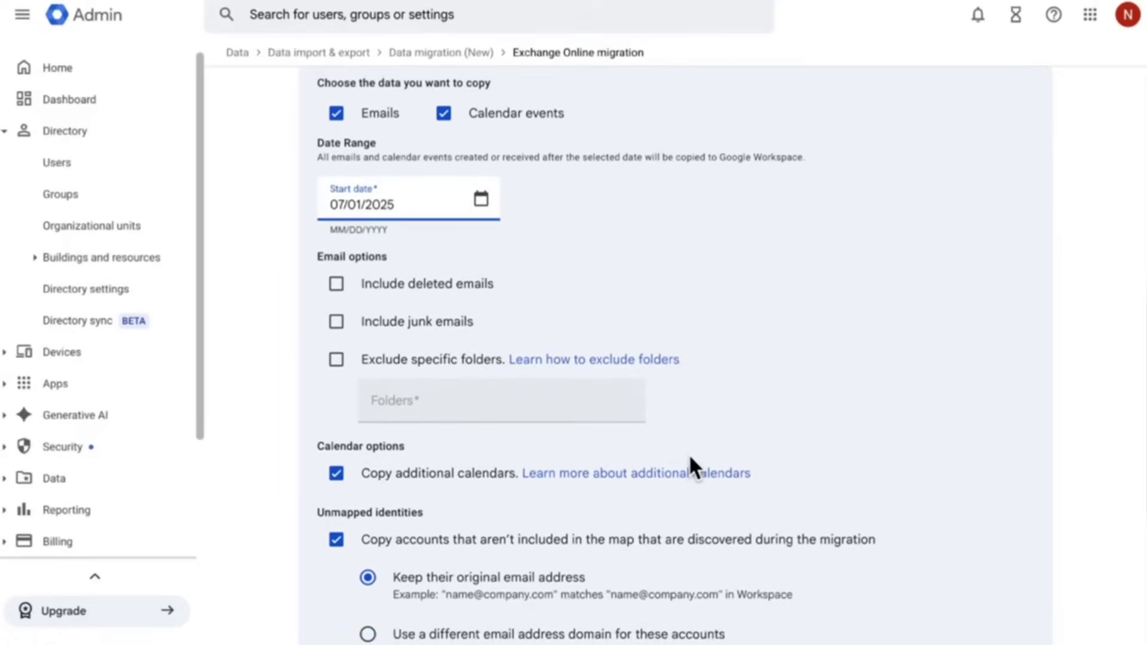
# Save the Step 4 copy settings (email and calendar from July 1, 2025) and start the migration
pyautogui.click(753, 413)
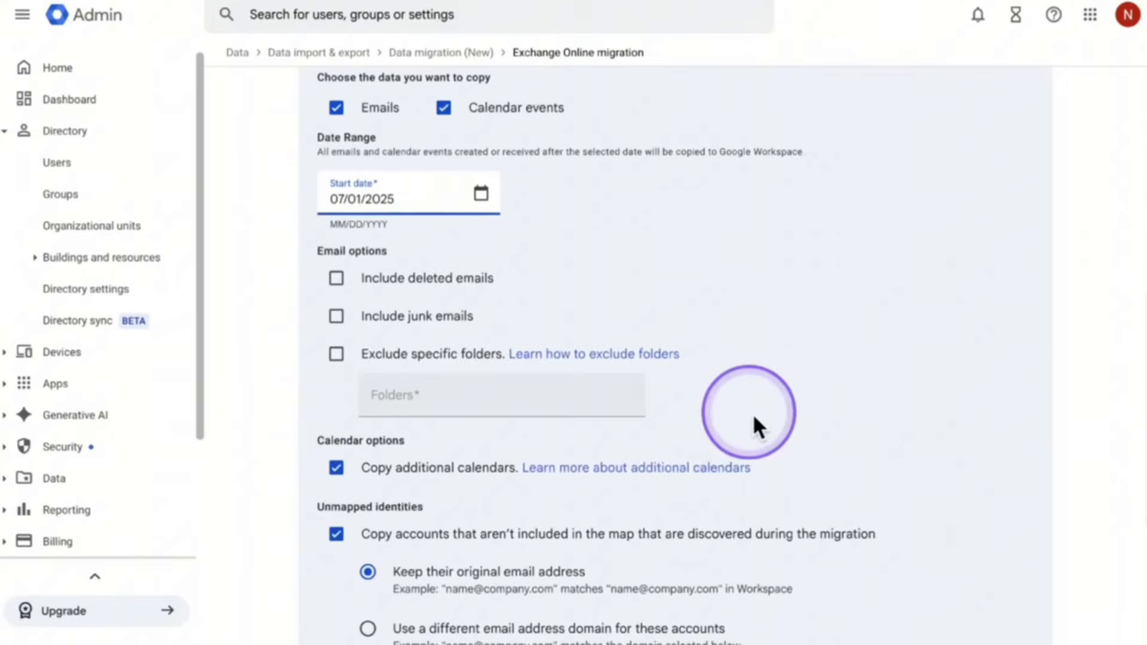
pyautogui.scroll(-2, 753, 414)
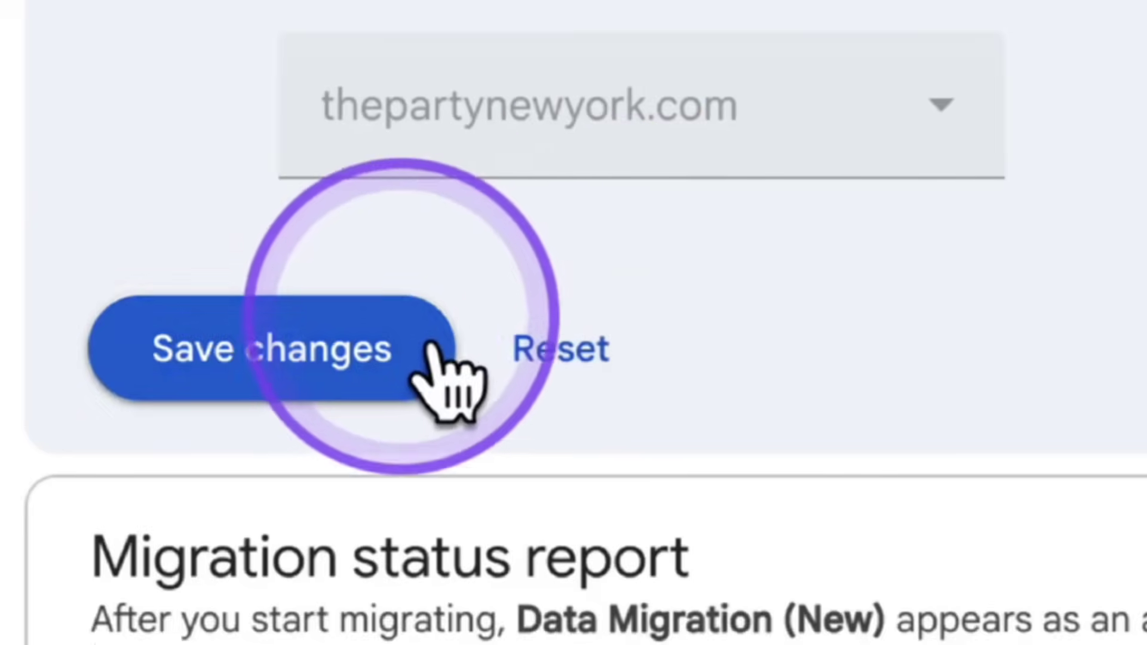
pyautogui.click(411, 556)
pyautogui.click(989, 553)
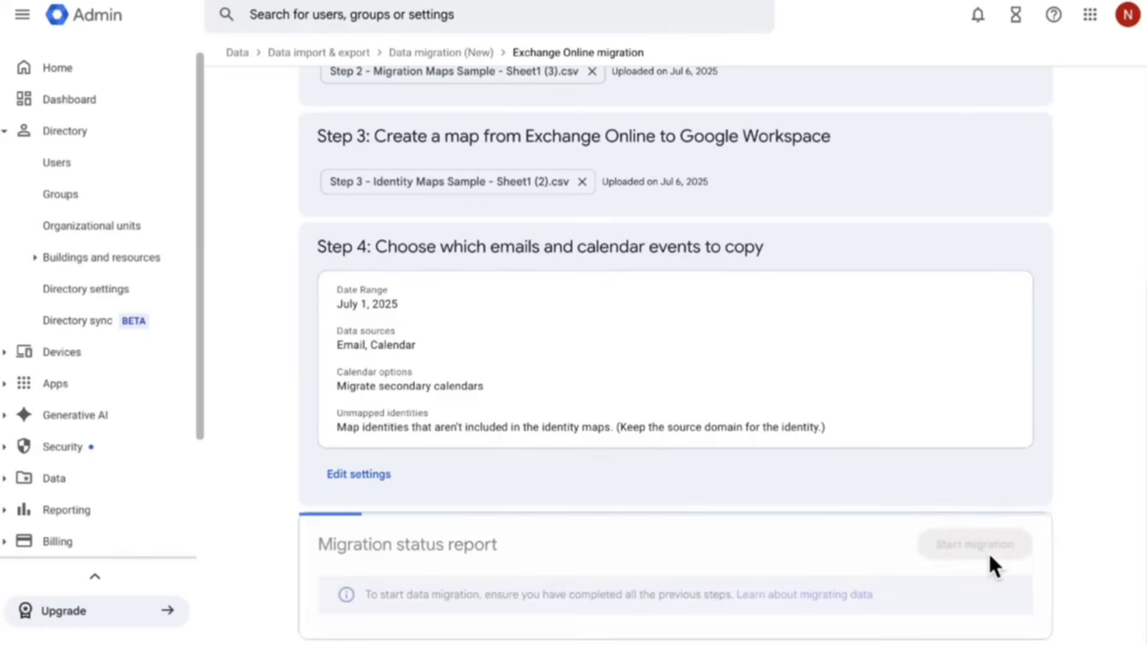
# Let the Migration status report load until it shows In progress
pyautogui.click(1075, 480)
pyautogui.scroll(-5, 1075, 479)
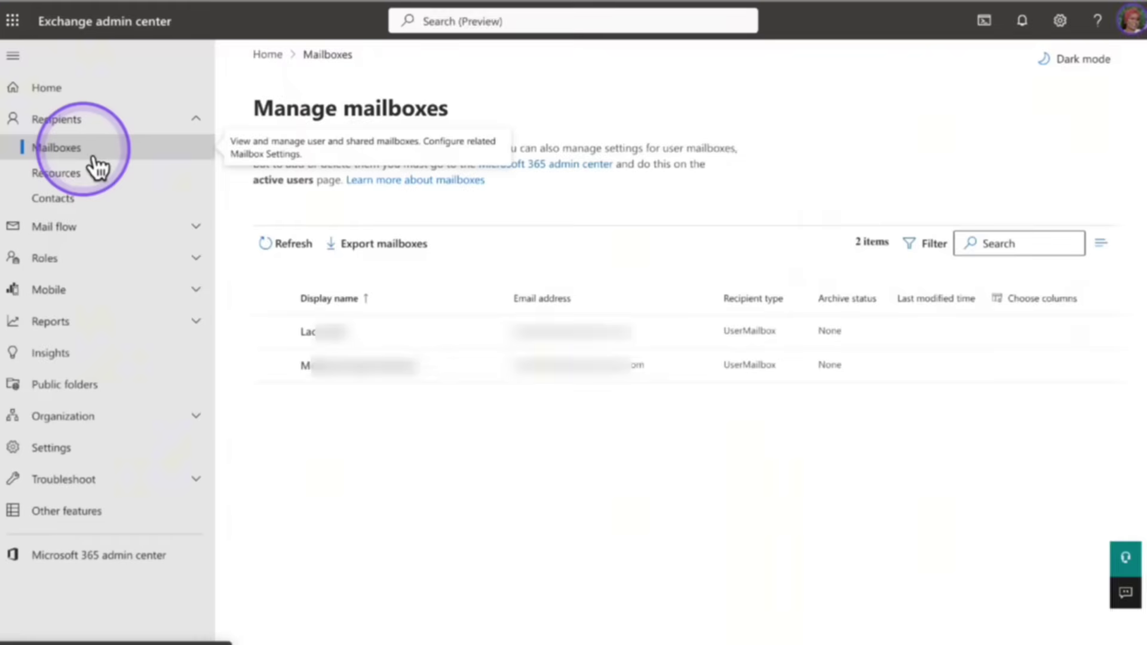
# Select the first of the two user mailboxes in the Manage mailboxes list
pyautogui.click(299, 329)
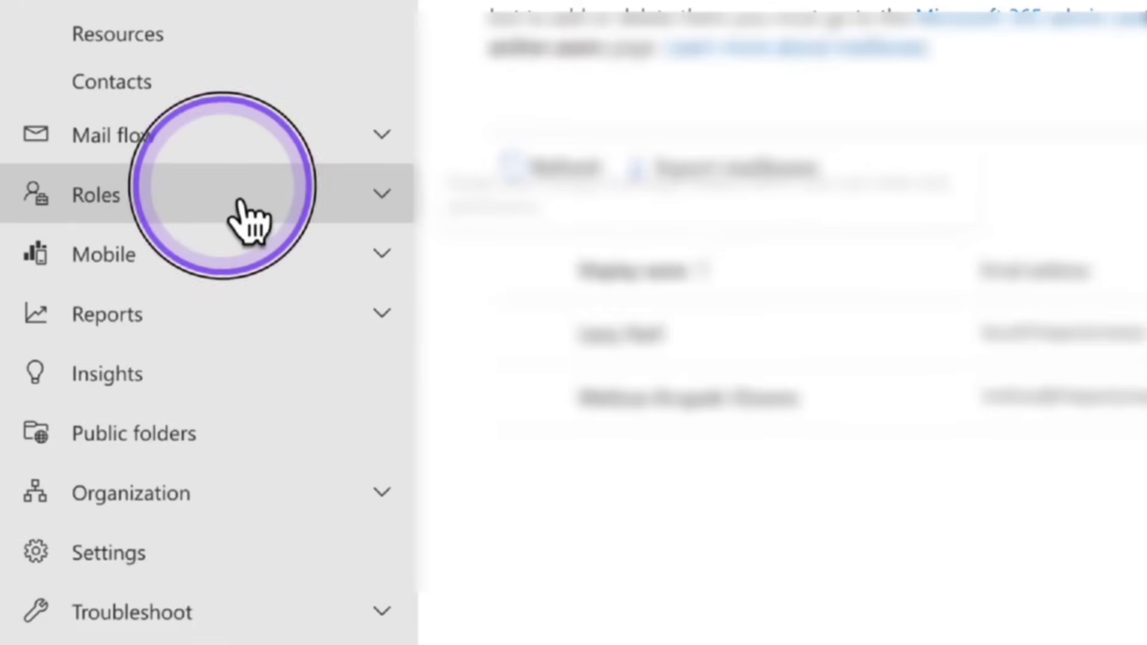
# Open the Default Role Assignment Policy's permissions under User roles and scroll through the checklist
pyautogui.click(236, 206)
pyautogui.click(161, 296)
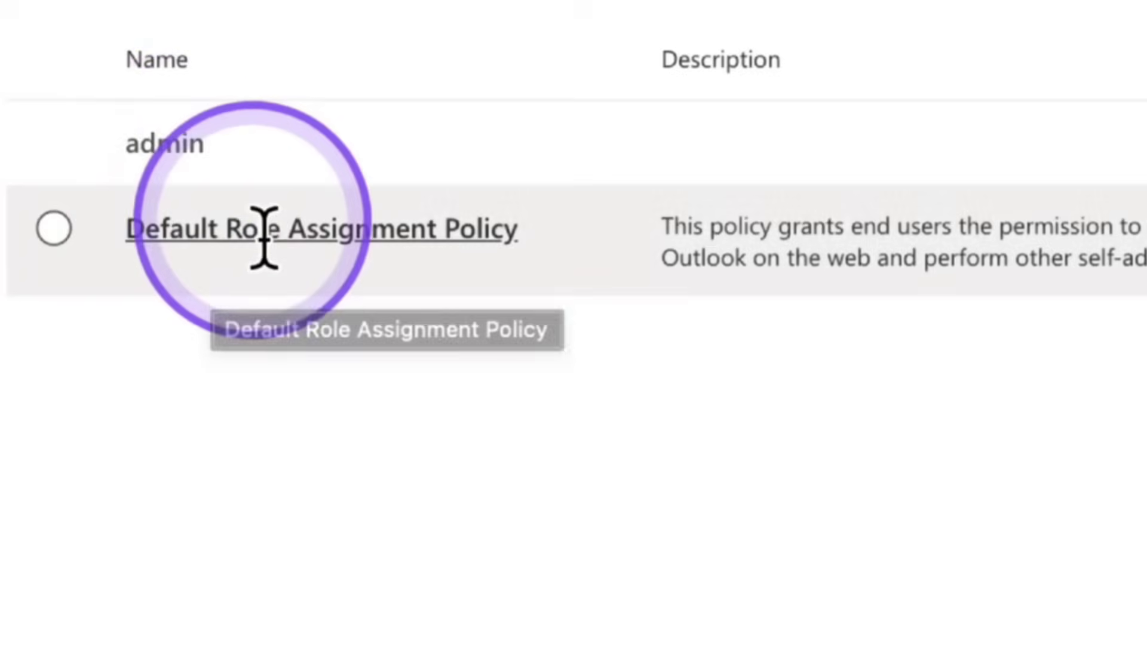
pyautogui.click(677, 386)
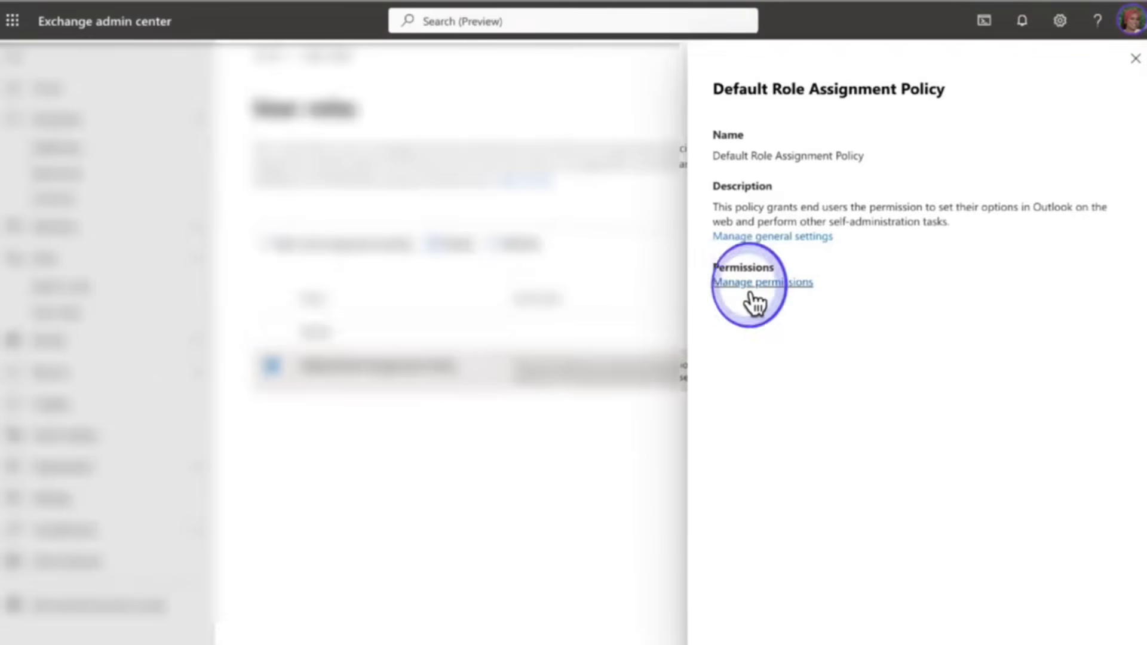
pyautogui.click(750, 284)
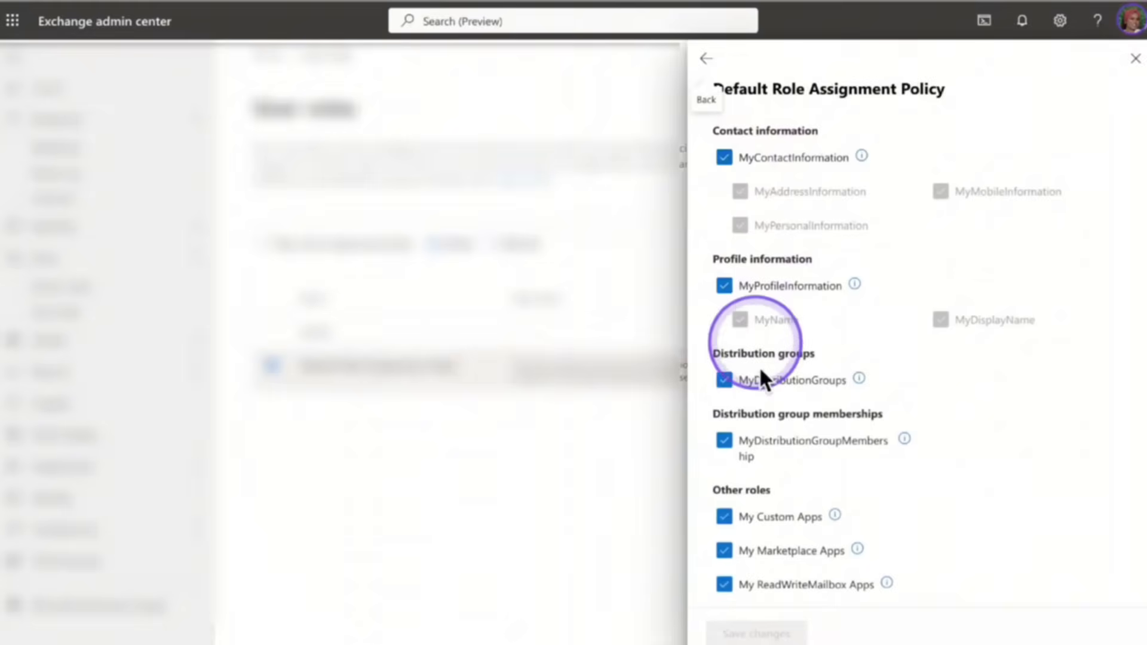
pyautogui.scroll(-3, 763, 533)
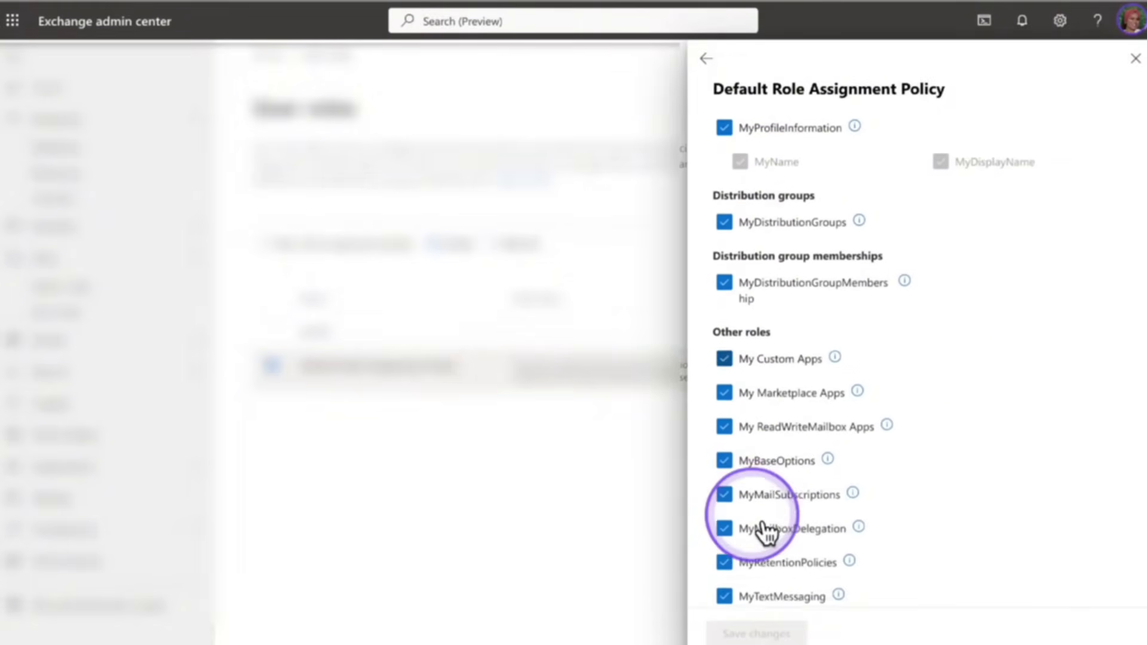
pyautogui.scroll(-1, 765, 532)
pyautogui.scroll(2, 759, 526)
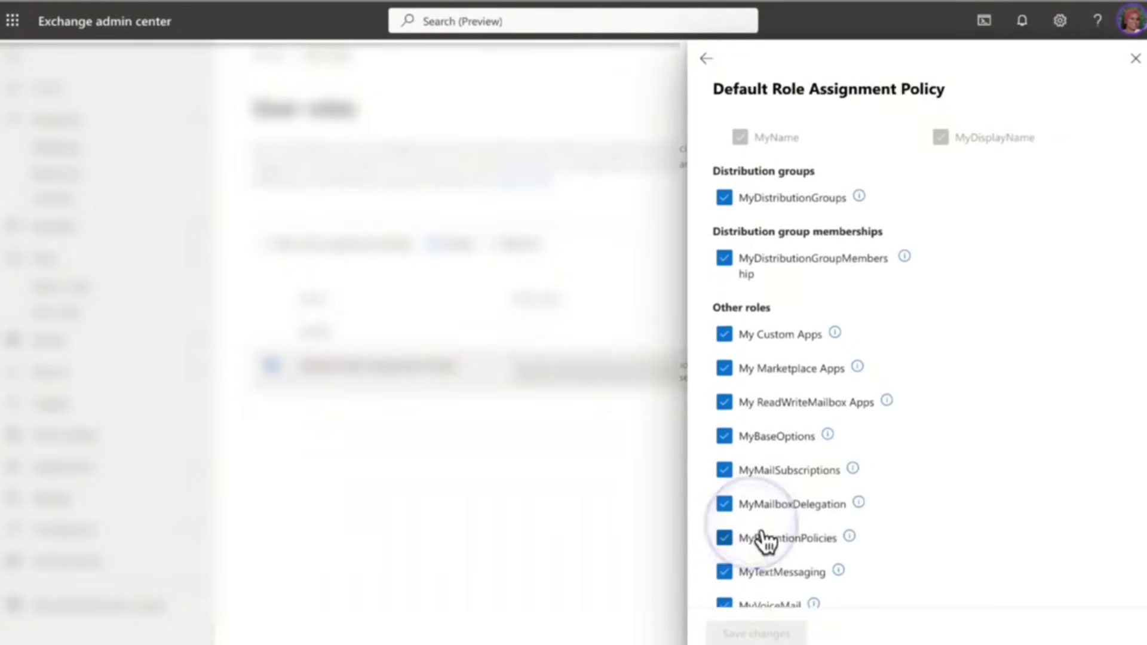
pyautogui.scroll(2, 764, 533)
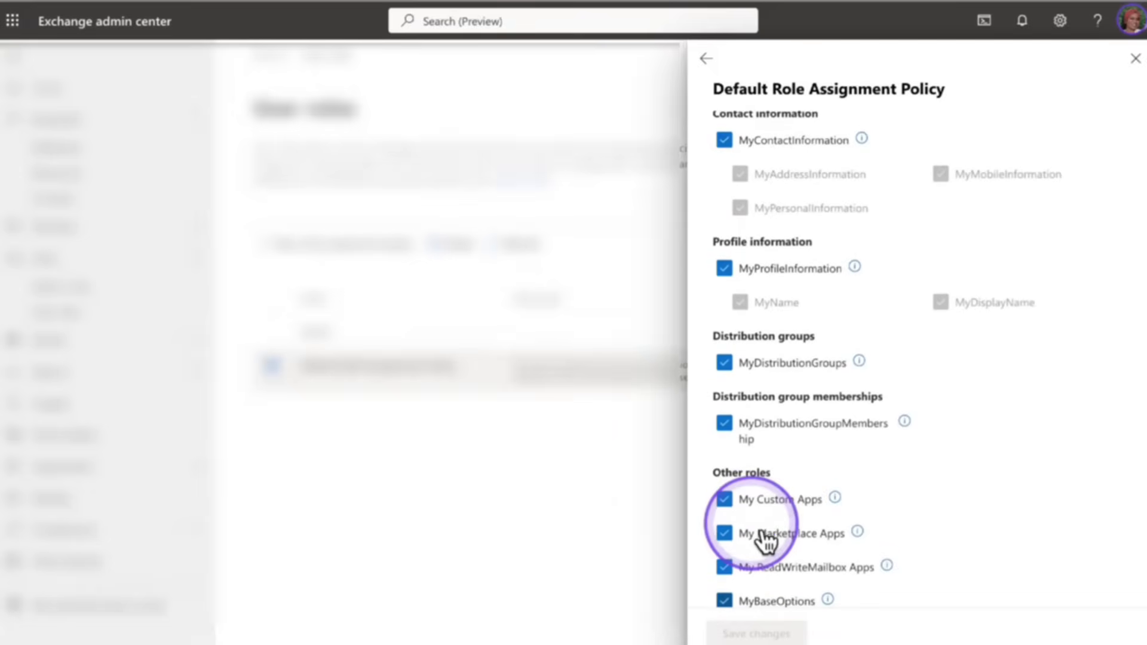
pyautogui.scroll(-1, 751, 521)
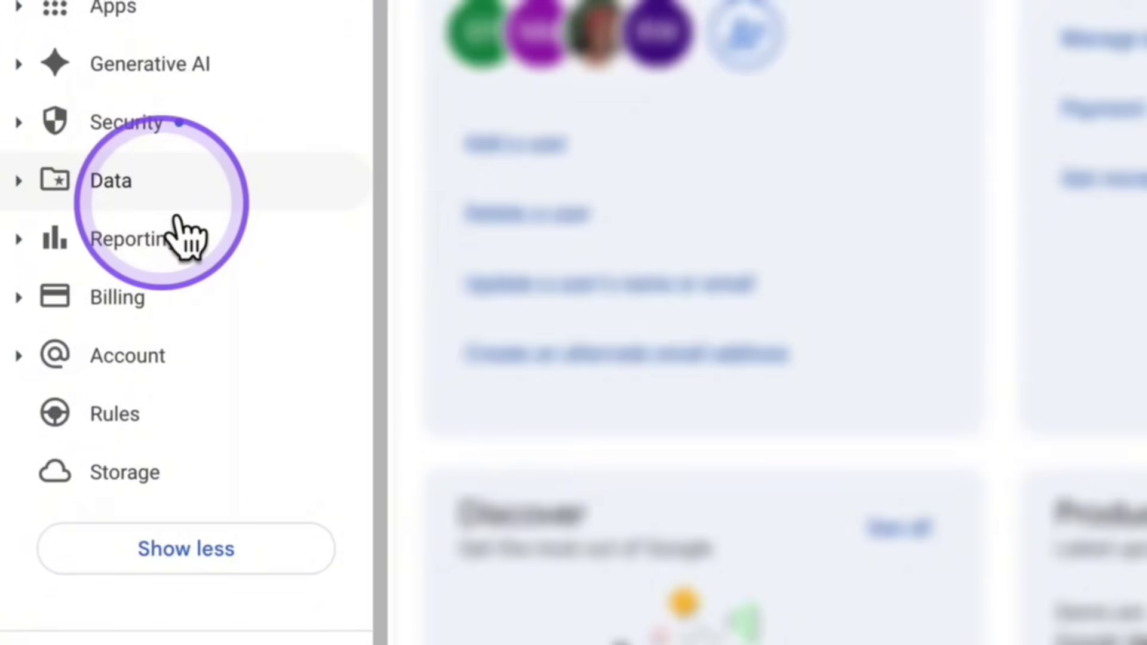
# Go from Data to the Exchange Online migration page and review its connect, mapping and copy steps
pyautogui.click(49, 197)
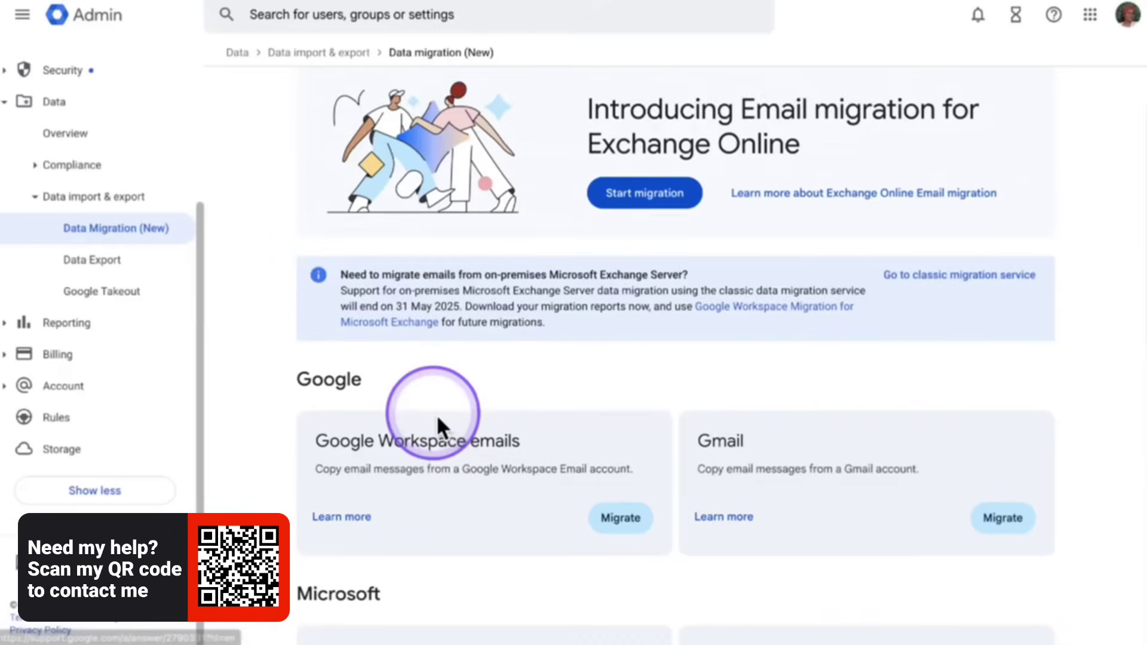
pyautogui.scroll(-3, 437, 414)
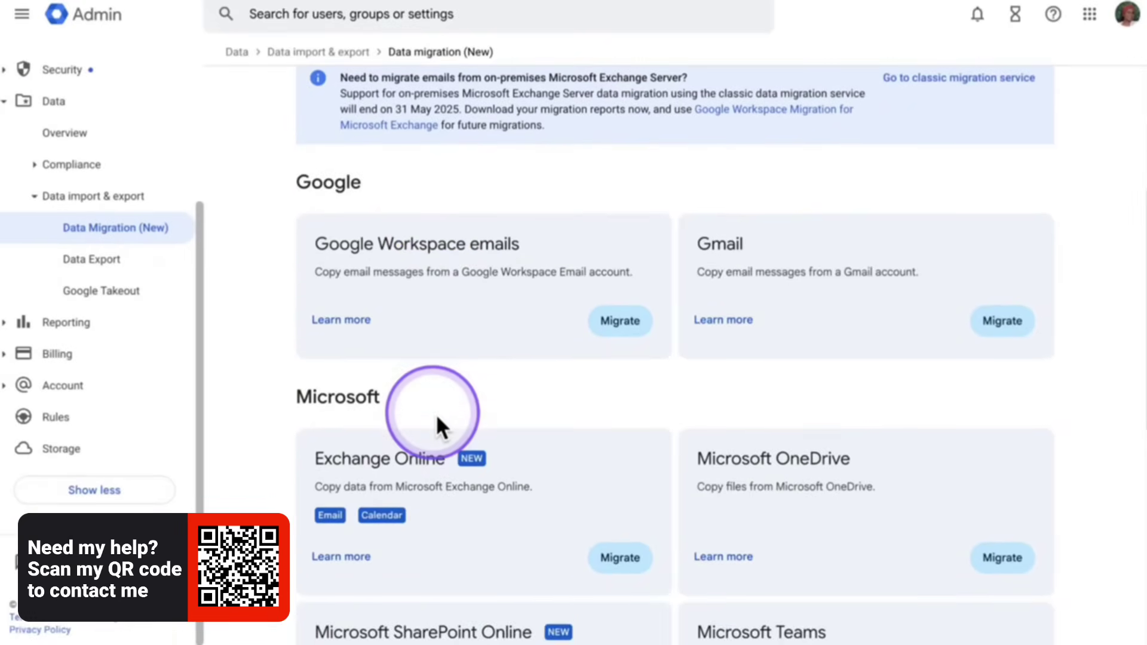
pyautogui.scroll(-2, 437, 417)
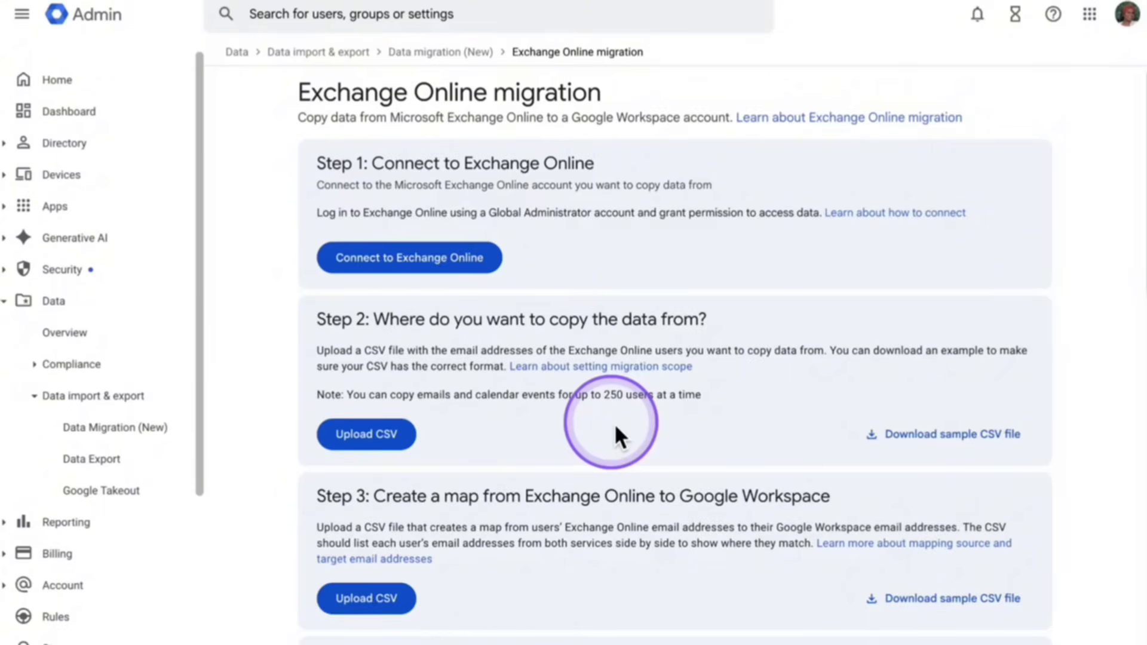
pyautogui.scroll(-1, 614, 423)
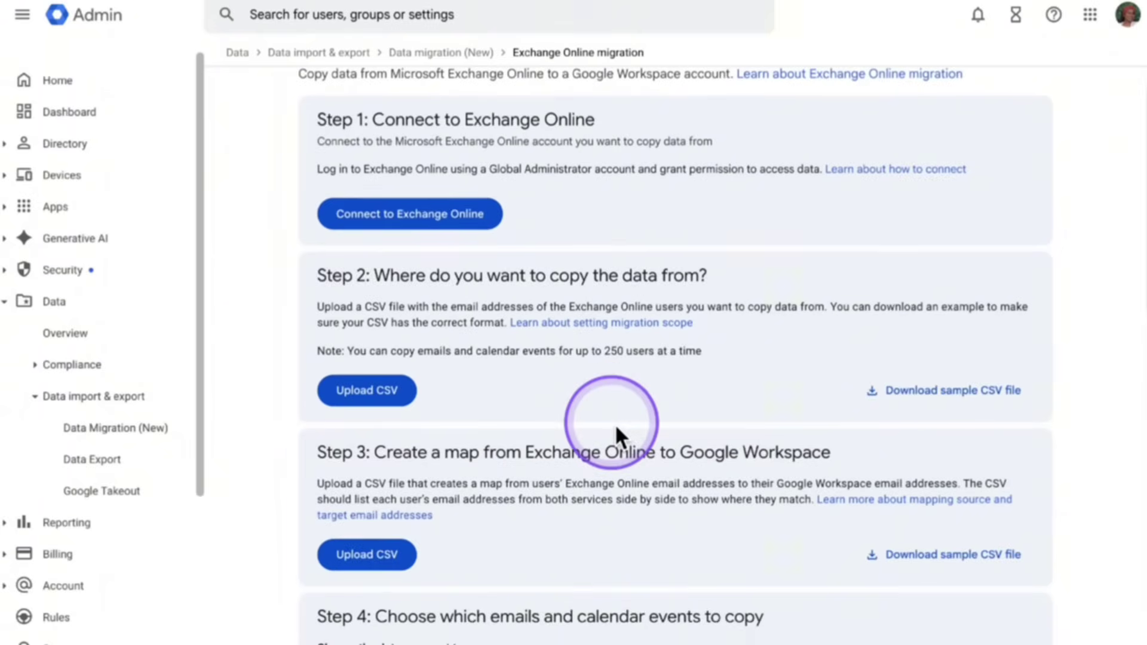
pyautogui.scroll(1, 615, 424)
# Connect Exchange Online by accepting Google Workspace Migrate's Microsoft permissions request
pyautogui.click(493, 287)
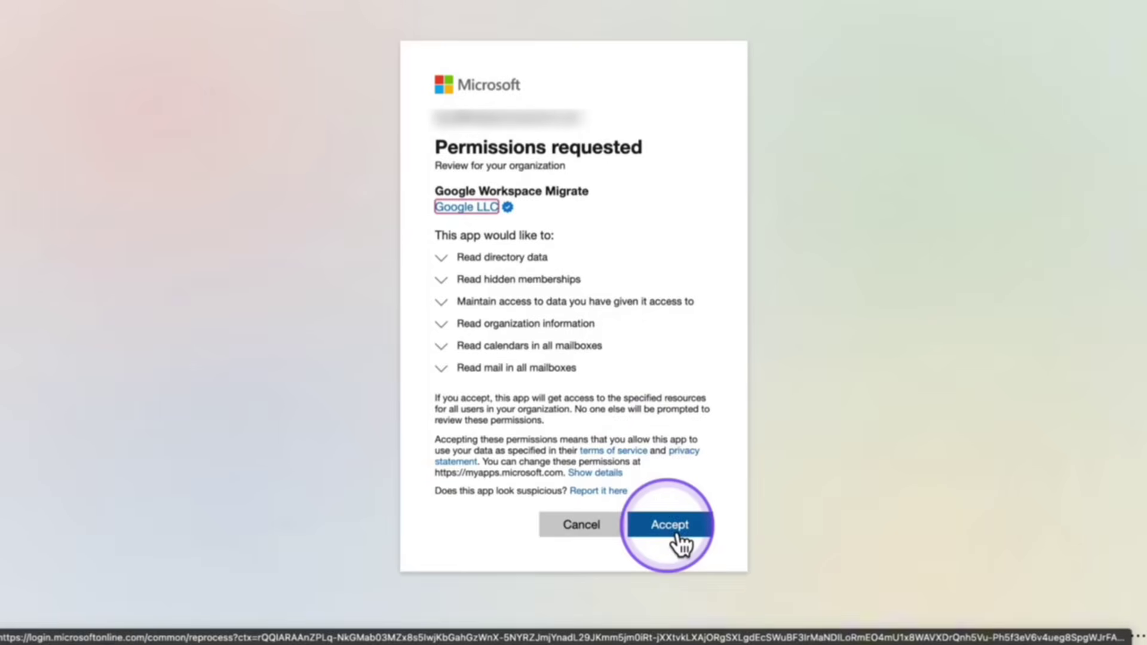
pyautogui.click(680, 540)
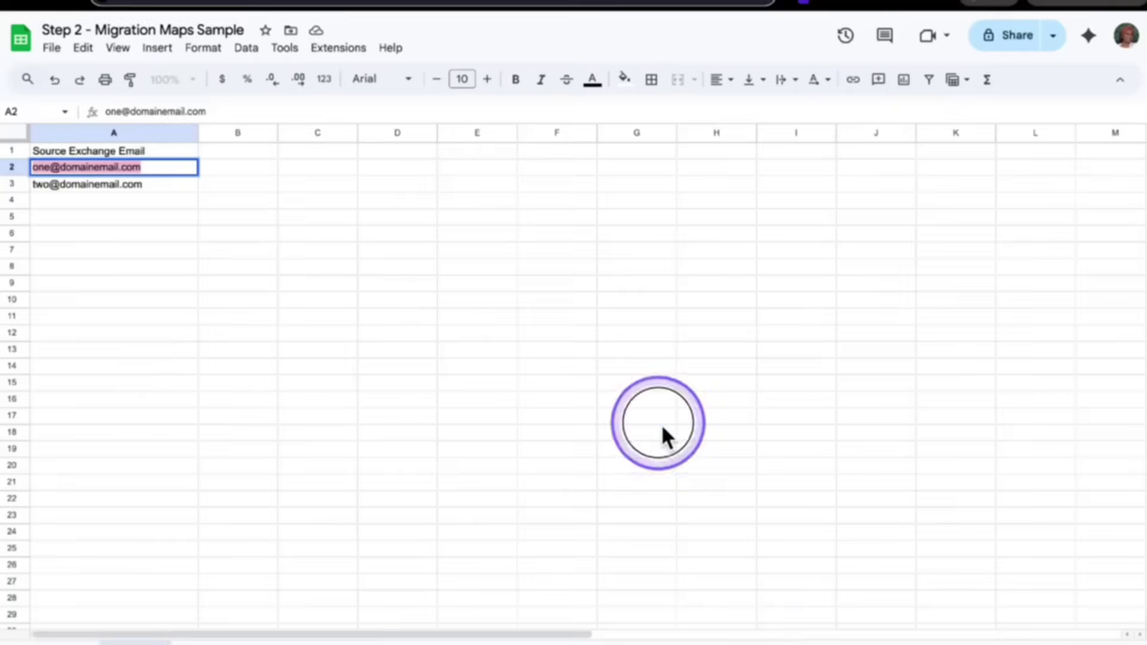
# Switch from the Step 2 sheet to the Step 3 - Identity Maps Sample spreadsheet
pyautogui.click(663, 425)
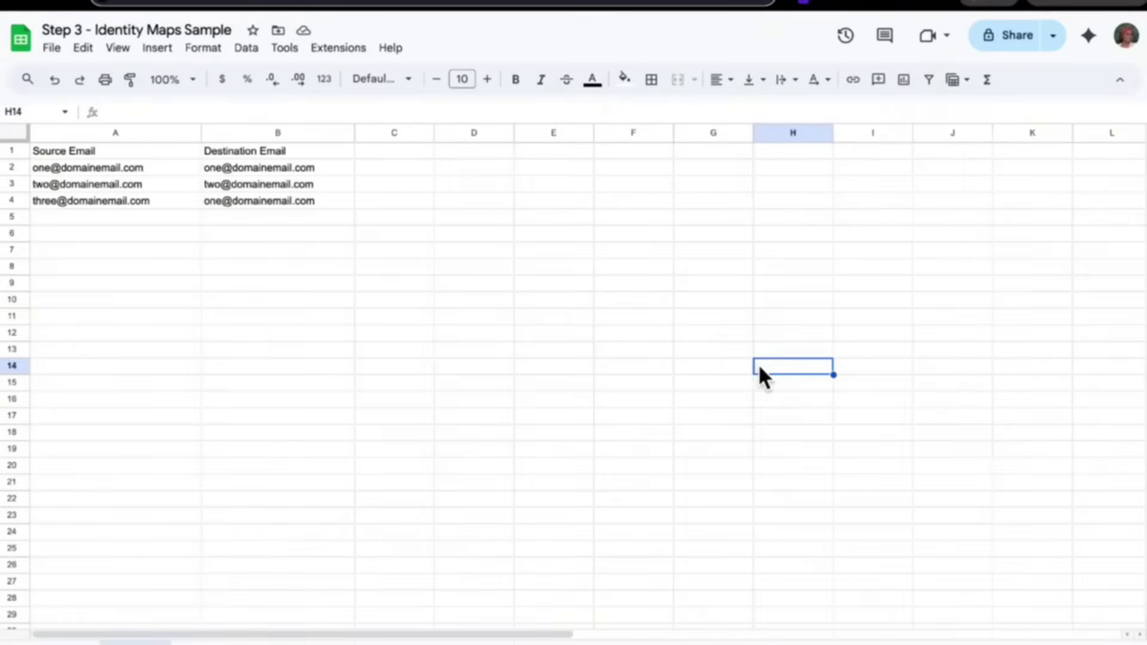
pyautogui.click(609, 339)
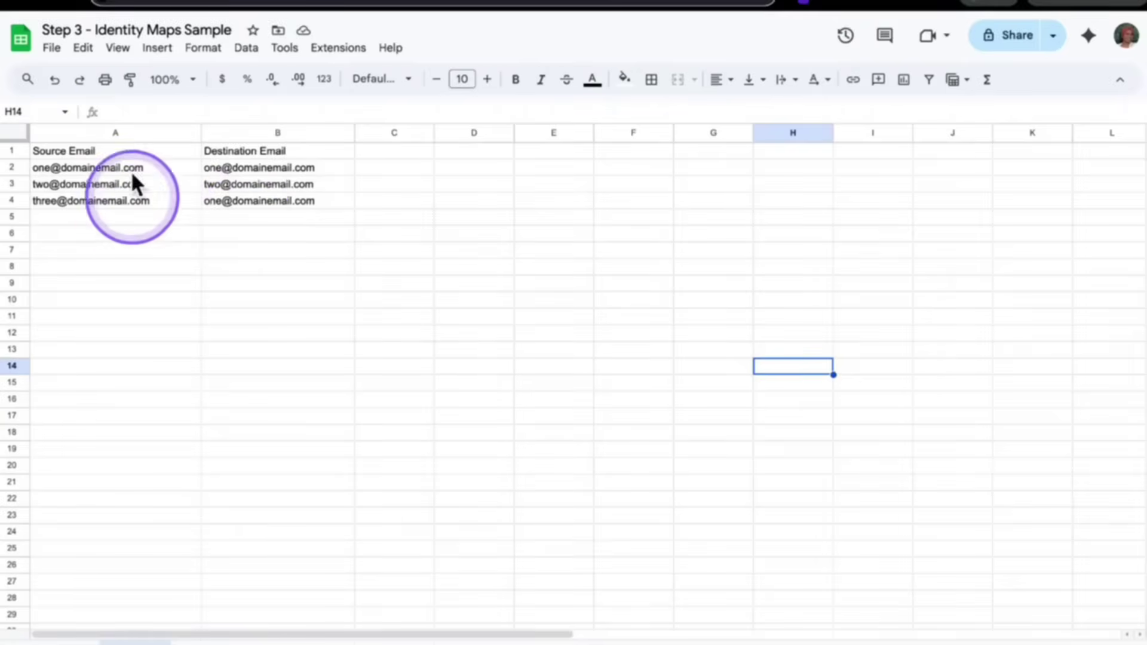
# Export the Step 3 - Identity Maps Sample sheet as a Comma Separated Values (.csv) file
pyautogui.click(51, 47)
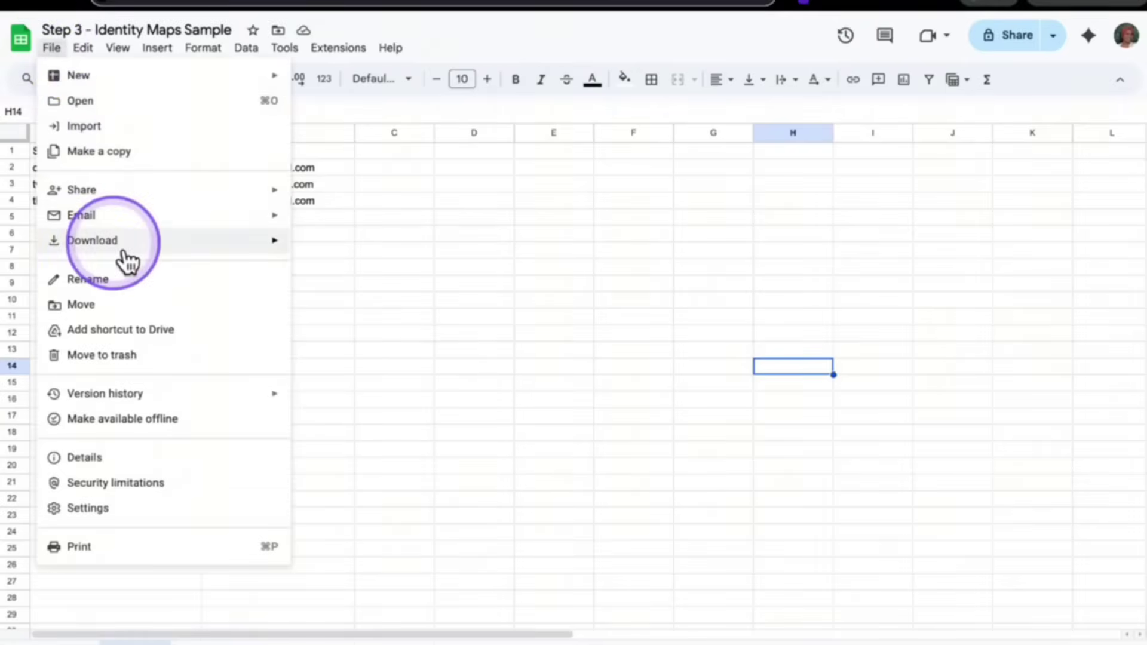
pyautogui.moveTo(176, 245)
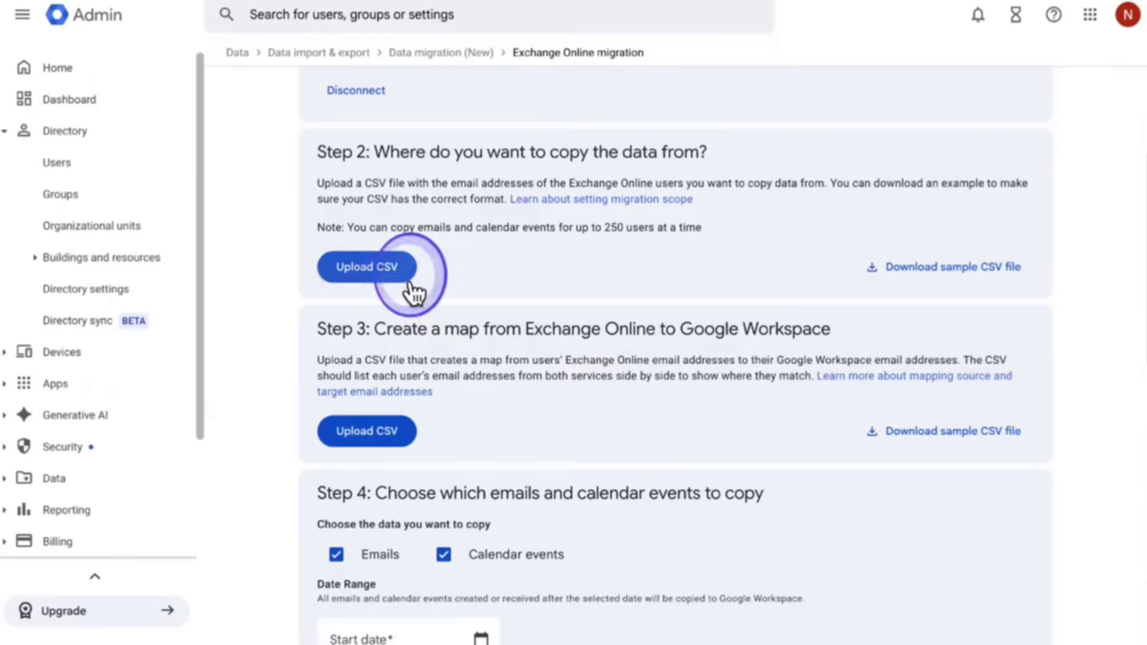
# Upload the source-user and identity-map CSVs and set Step 4 to copy emails and calendar events from 07/01/2025
pyautogui.click(388, 271)
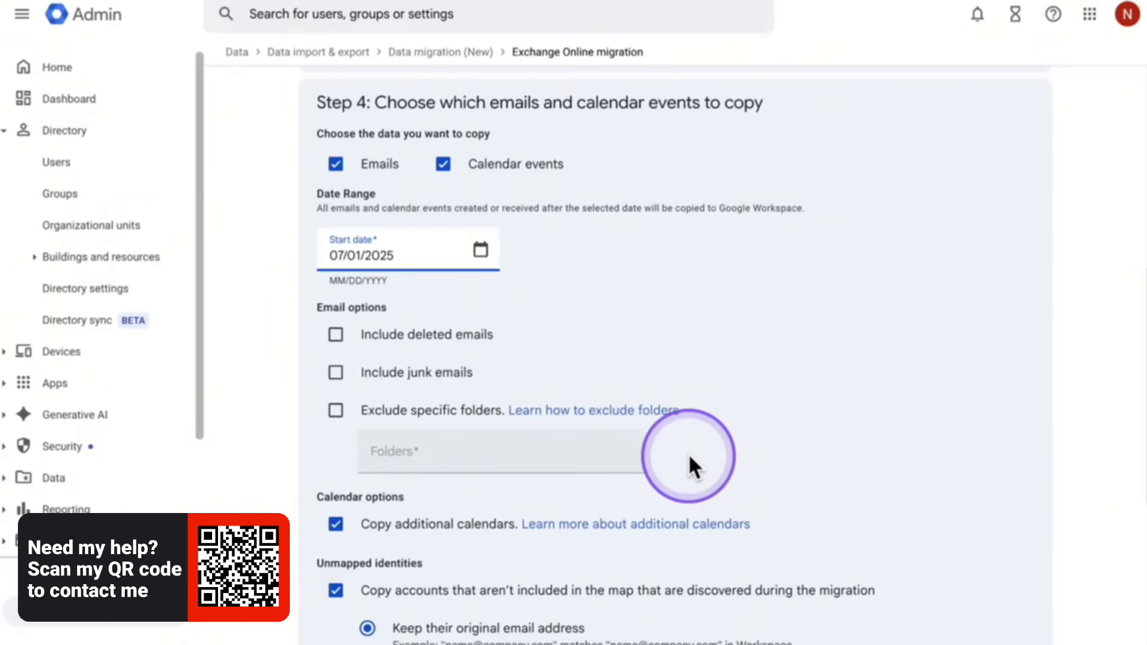
pyautogui.scroll(-1, 690, 457)
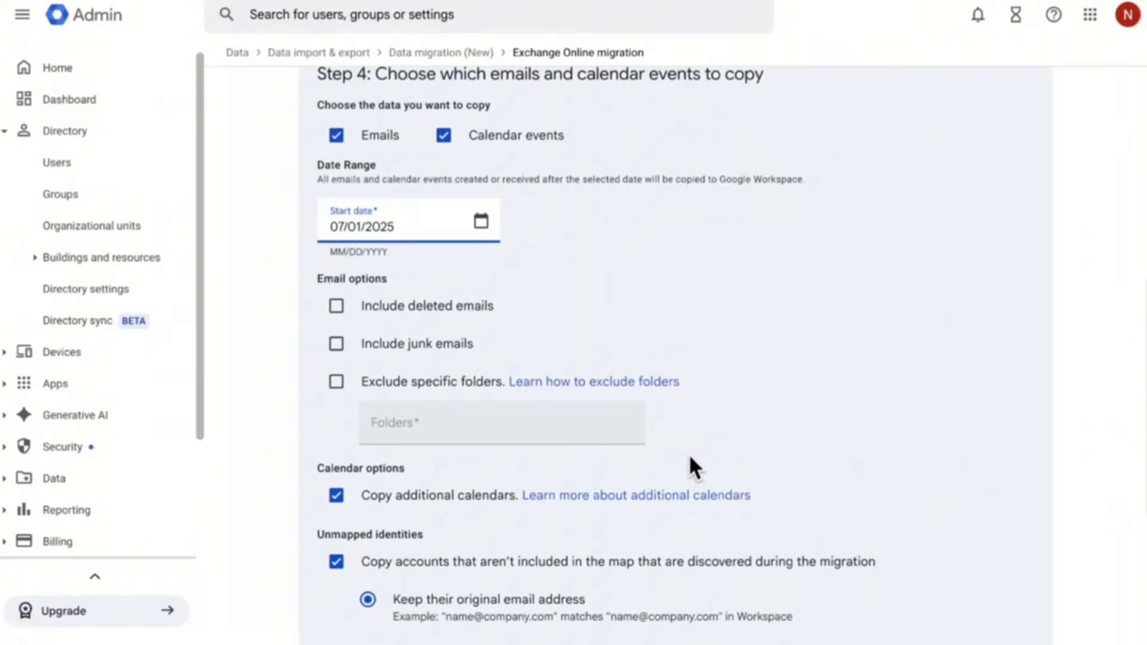
pyautogui.scroll(-1, 691, 466)
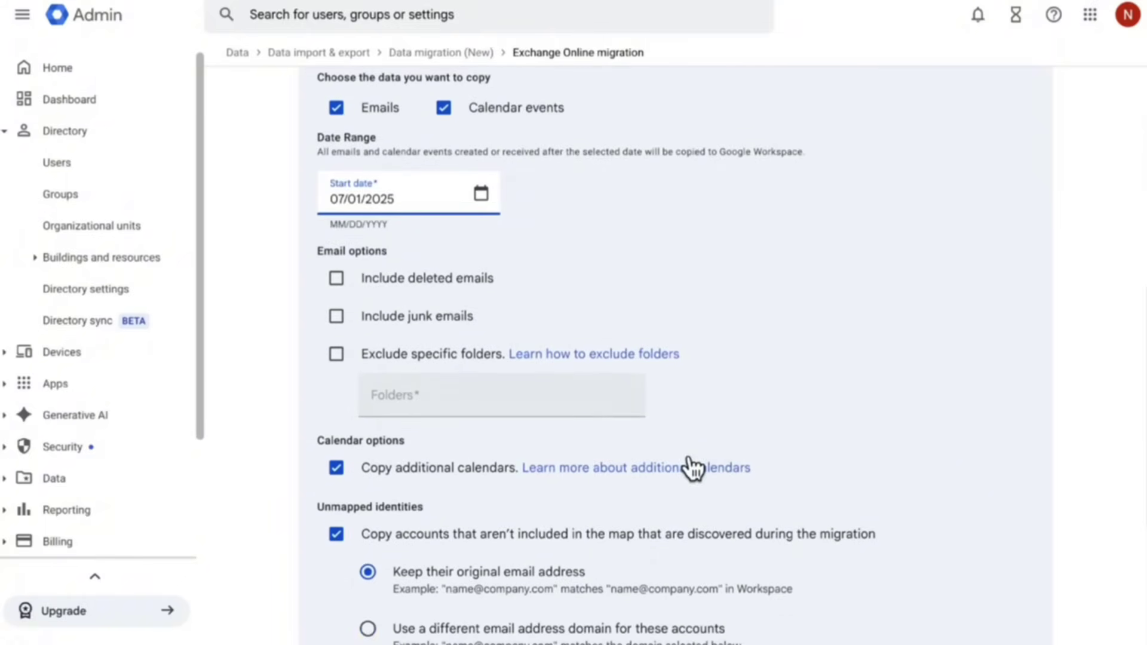
pyautogui.click(752, 414)
pyautogui.scroll(-1, 753, 414)
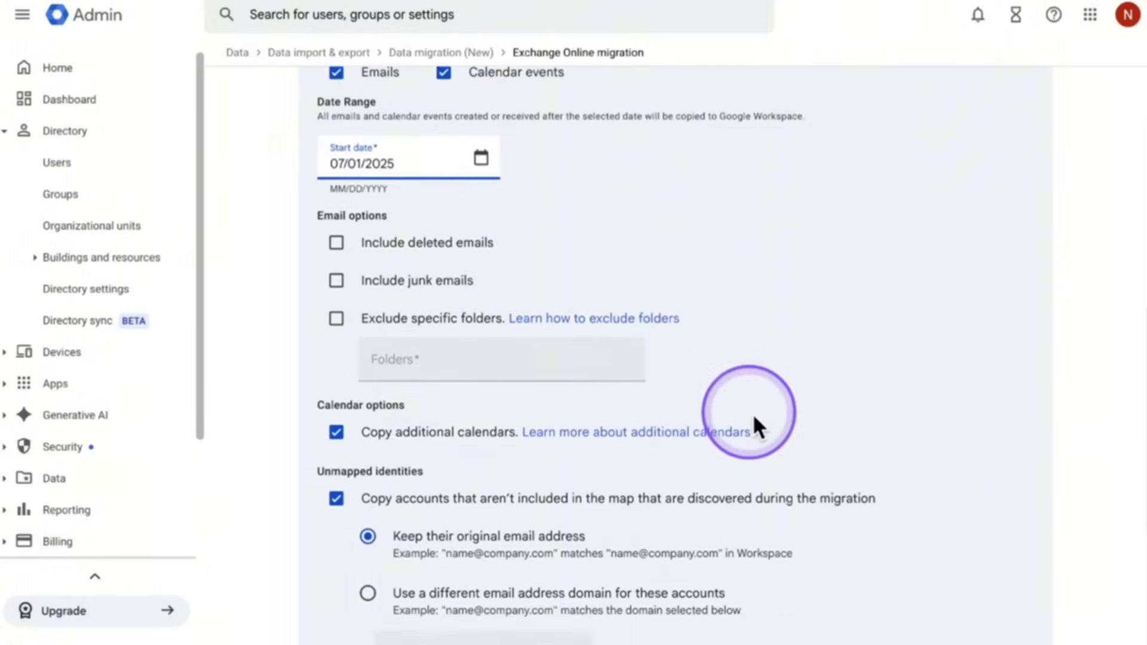
pyautogui.scroll(-3, 753, 414)
# Save the Step 4 options, start the migration, and watch the status report reach In progress
pyautogui.click(418, 478)
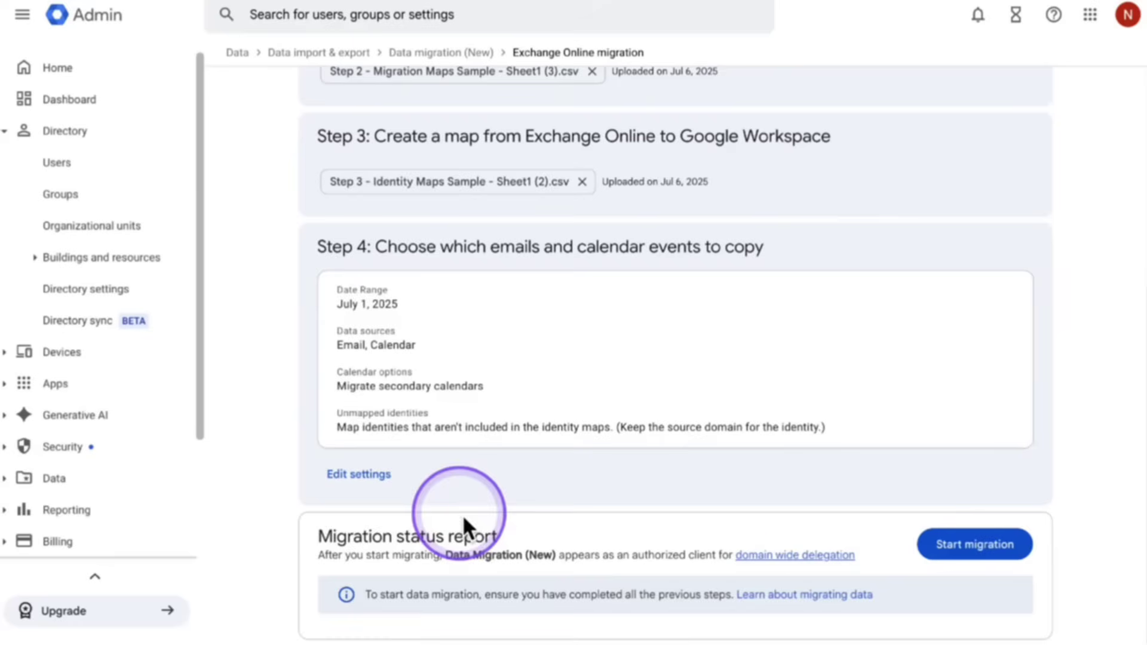
pyautogui.click(988, 552)
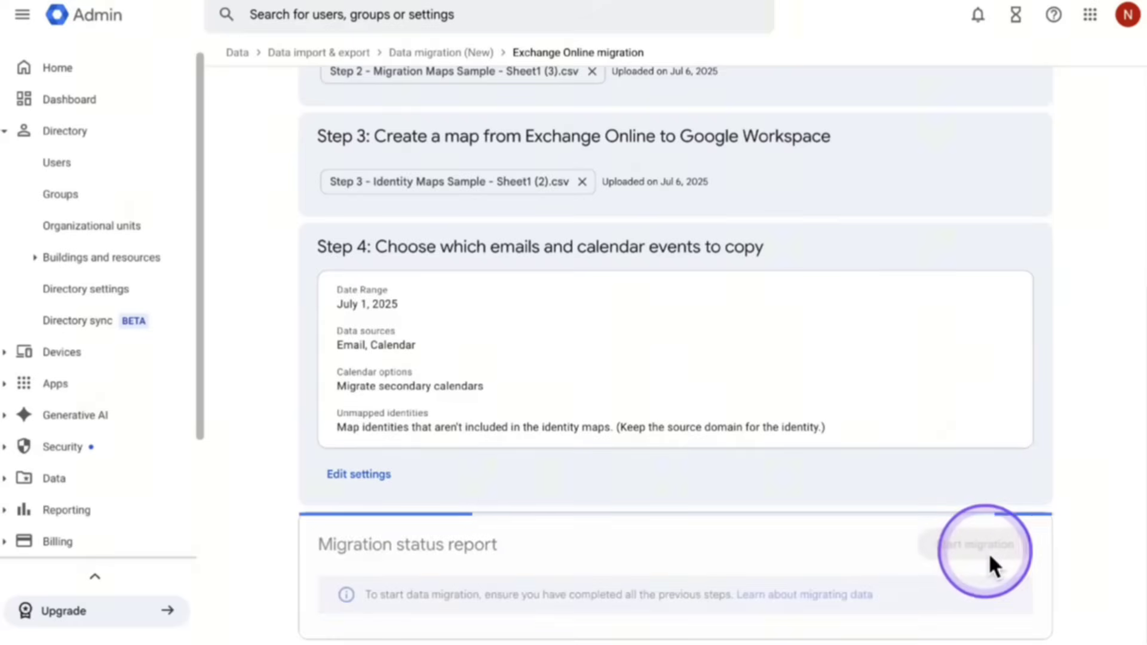
pyautogui.click(1074, 479)
pyautogui.scroll(-5, 1074, 479)
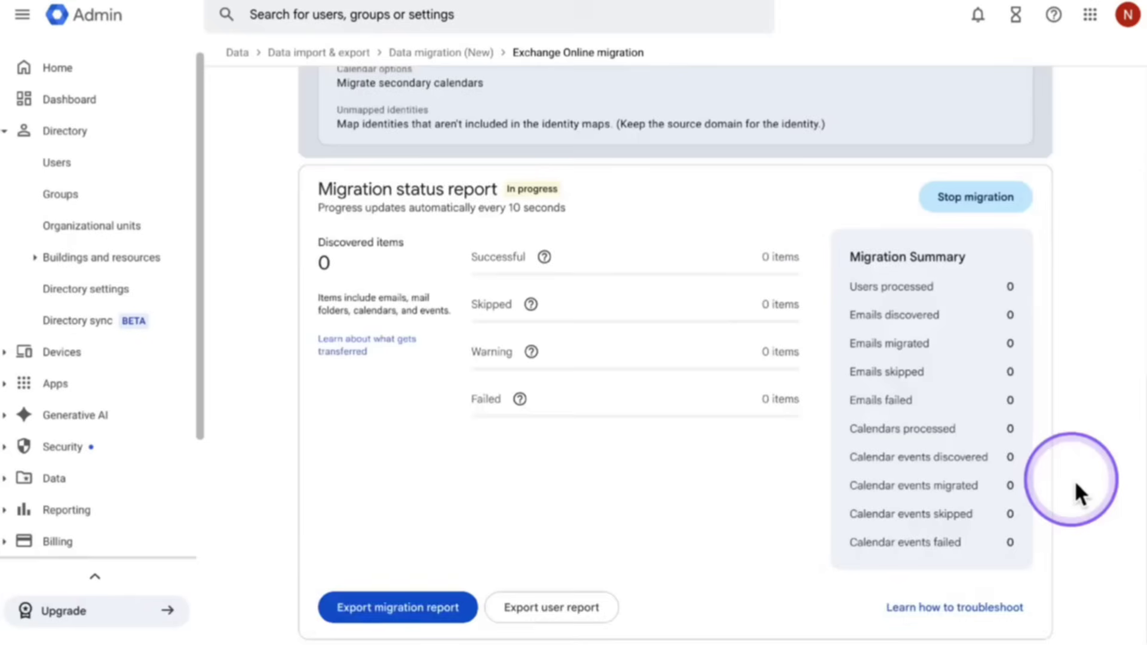